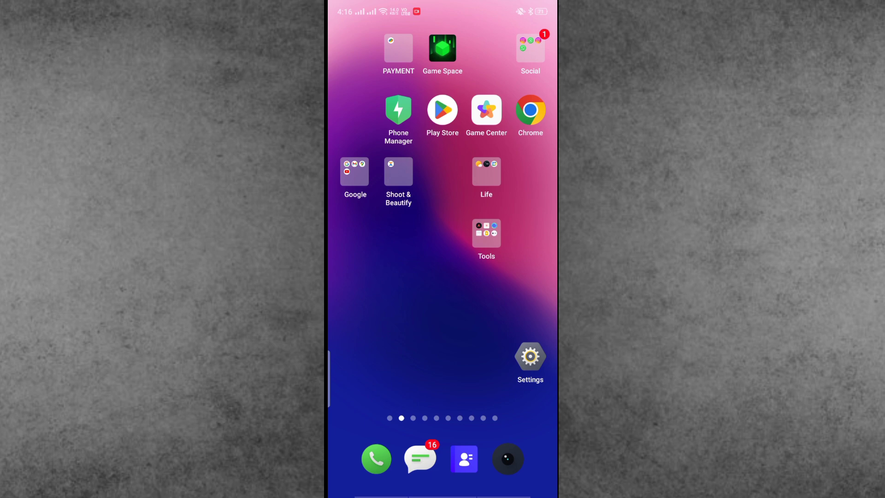
# Step: Swipe to the last home screen page, which shows Spotify beside Vi App, PhonePe and Snapchat
pyautogui.moveTo(508, 300); pyautogui.dragTo(388, 300)
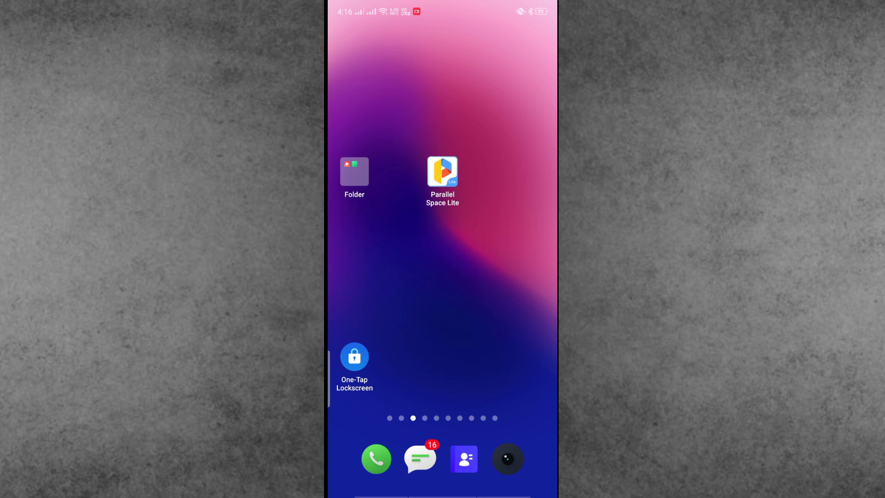
pyautogui.moveTo(488, 312)
pyautogui.mouseDown()
pyautogui.moveTo(388, 312)
pyautogui.moveTo(498, 320)
pyautogui.mouseUp()
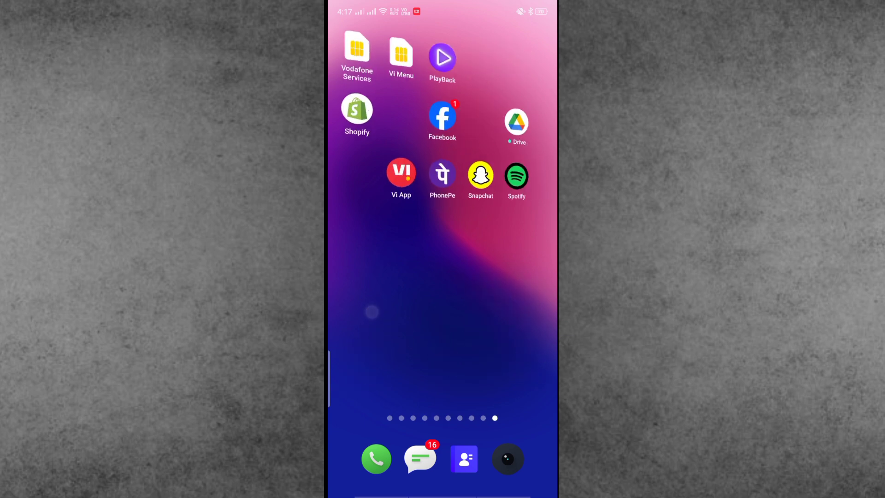
# Step: Bring up Spotify on Your Library, showing folklore, a playlist and followed artists
pyautogui.moveTo(524, 200)
pyautogui.mouseDown()
pyautogui.moveTo(377, 377)
pyautogui.moveTo(377, 208)
pyautogui.mouseUp()
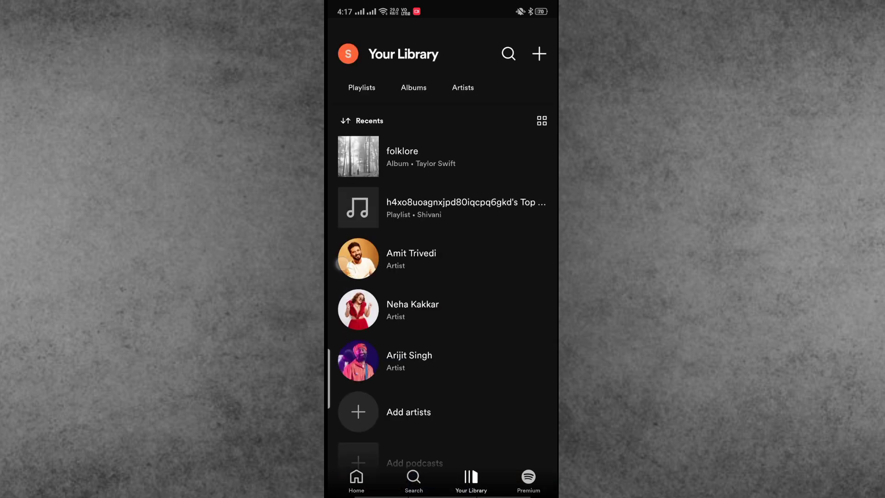
pyautogui.moveTo(369, 326)
pyautogui.mouseDown()
pyautogui.moveTo(362, 249)
pyautogui.moveTo(378, 313)
pyautogui.mouseUp()
pyautogui.click(356, 477)
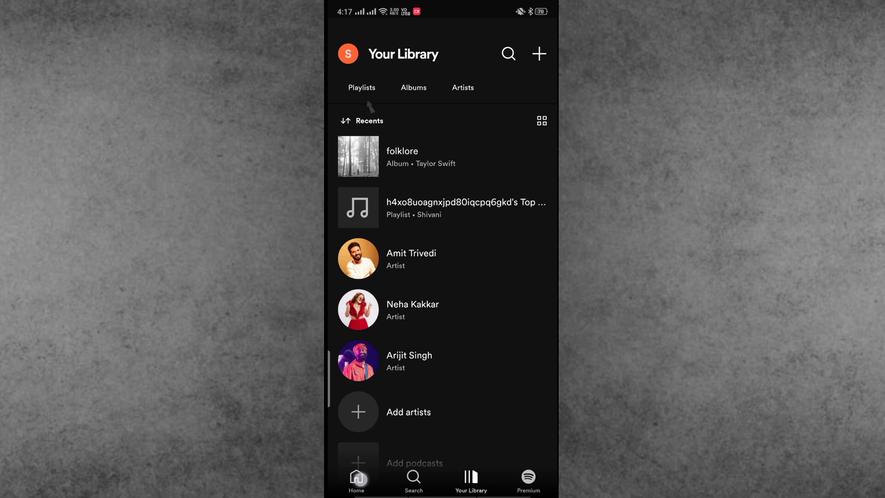
pyautogui.click(347, 53)
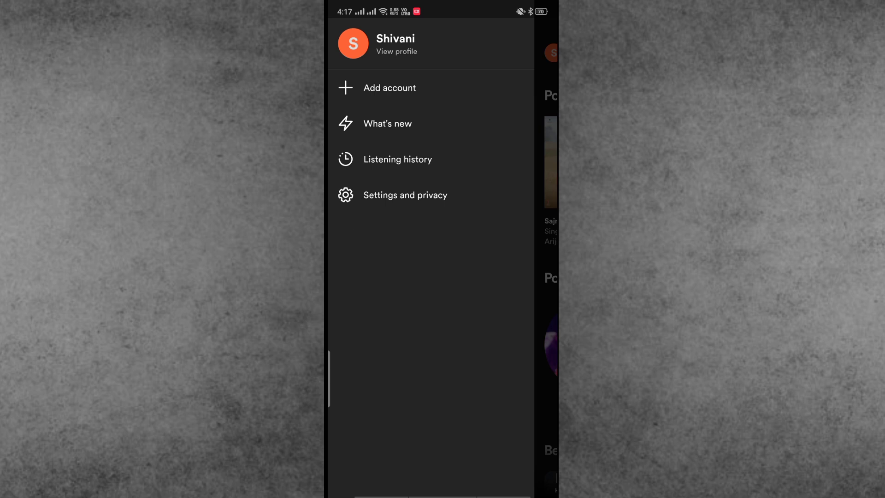
pyautogui.click(405, 195)
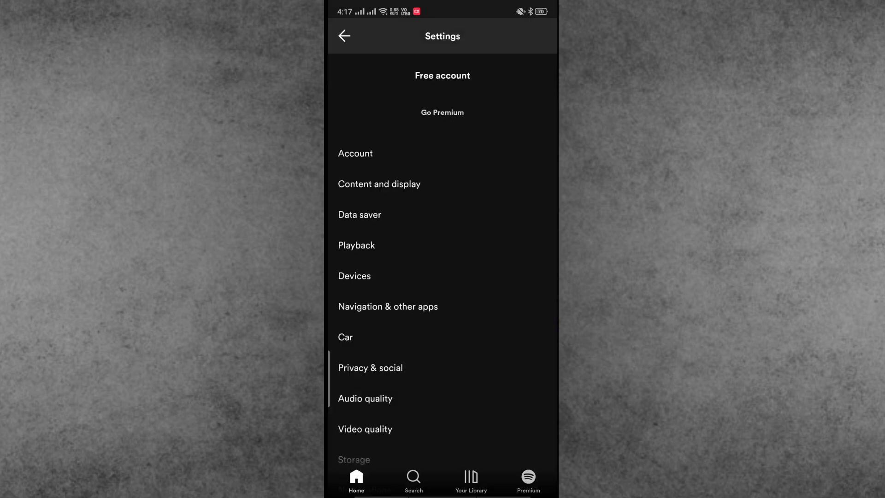
pyautogui.moveTo(373, 414); pyautogui.dragTo(372, 223)
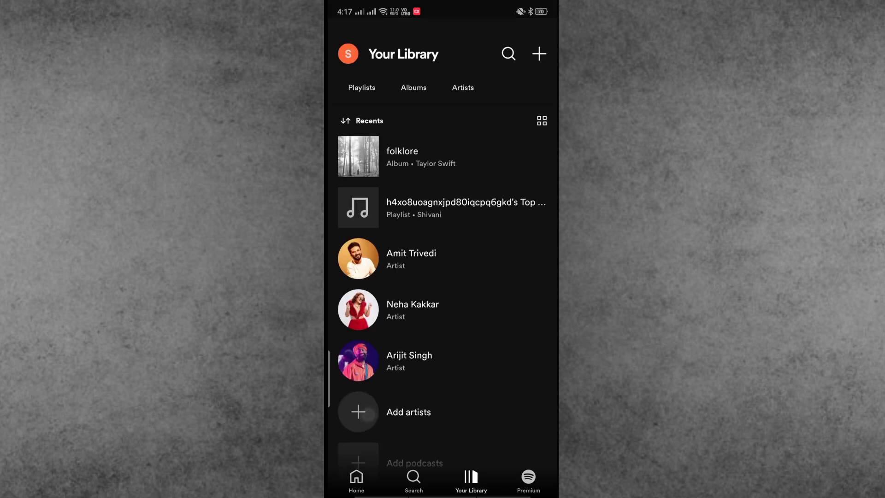
pyautogui.scroll(-1, 442, 277)
pyautogui.scroll(1, 443, 277)
# Step: Swipe the Spotify card away in recent apps and relaunch Spotify
pyautogui.moveTo(447, 460); pyautogui.dragTo(442, 311)
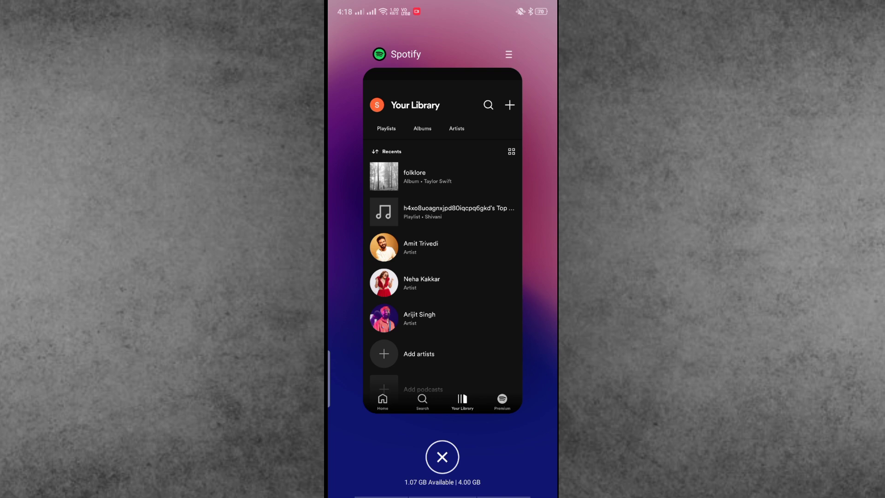
pyautogui.moveTo(443, 276); pyautogui.dragTo(442, 42)
pyautogui.click(530, 171)
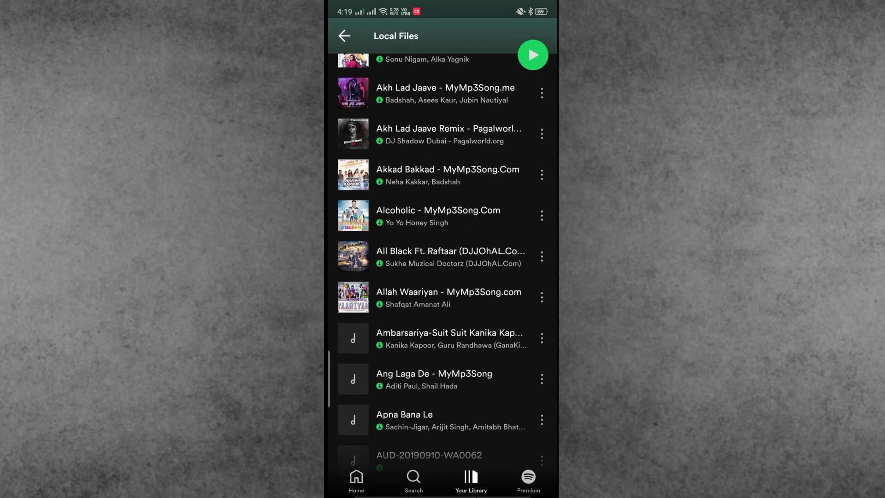
pyautogui.scroll(-10, 370, 277)
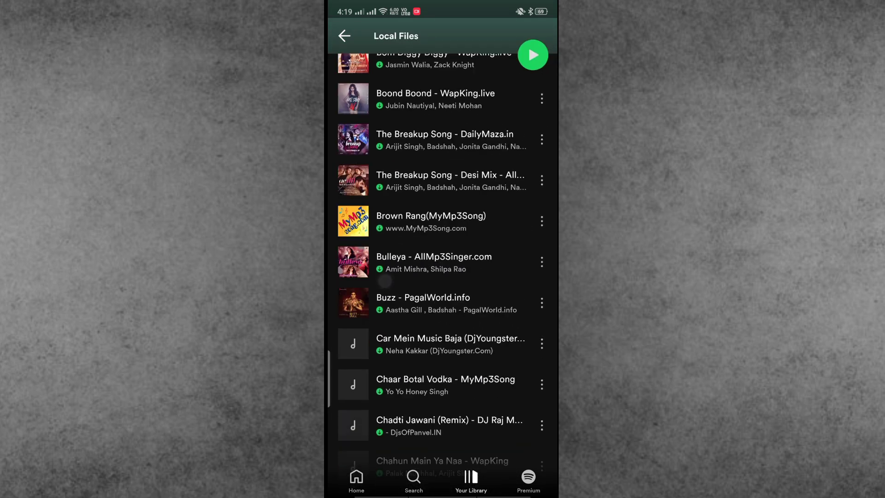
pyautogui.scroll(-10, 381, 283)
pyautogui.scroll(-10, 380, 283)
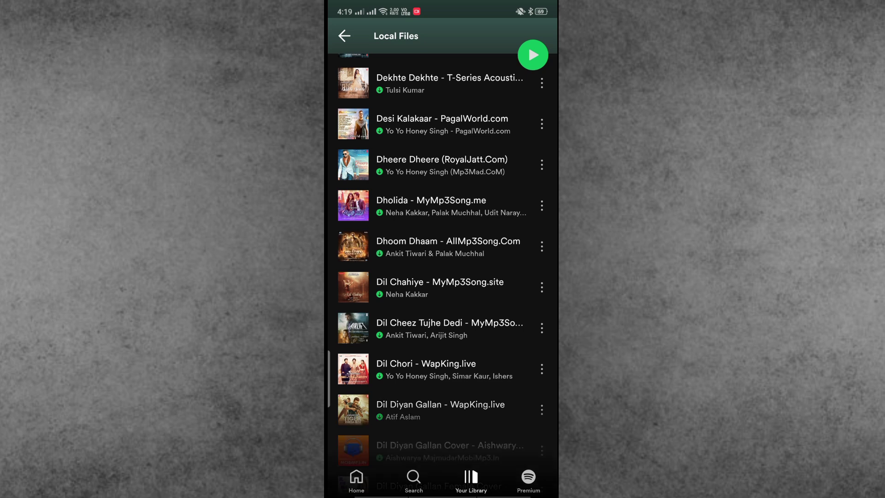
# Step: Play the local song Dhoom Dhaam, then pause it
pyautogui.click(448, 246)
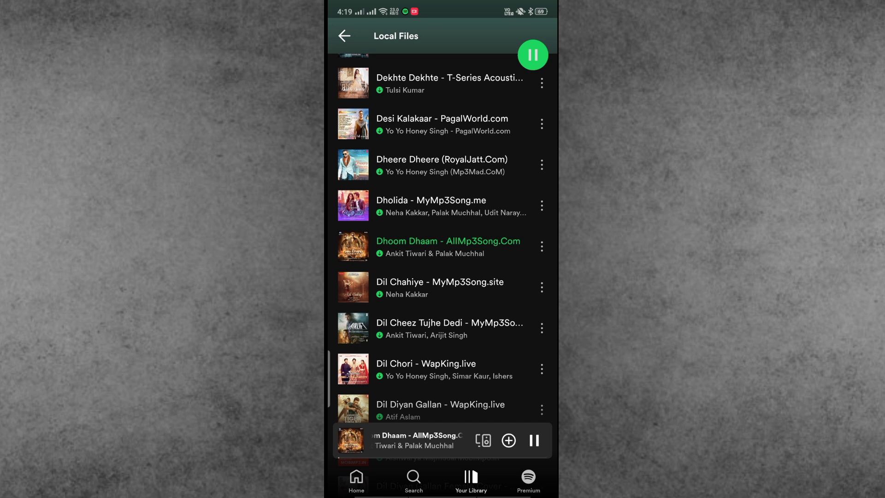
pyautogui.click(533, 54)
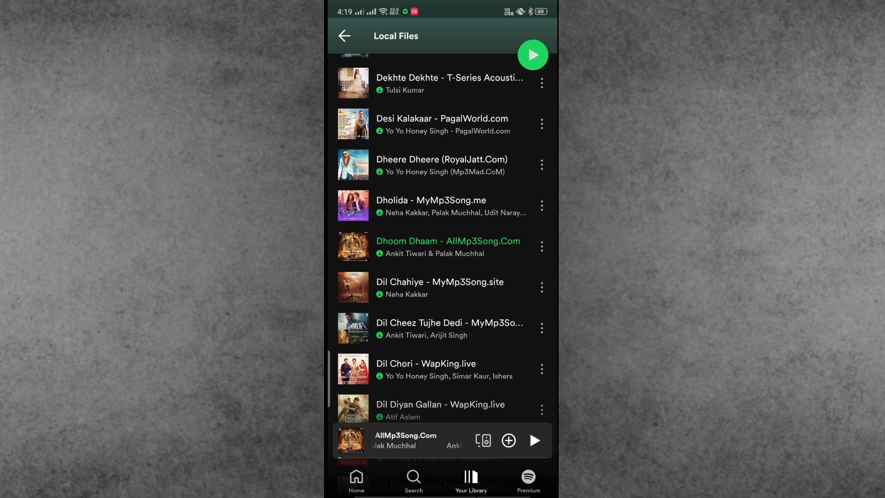